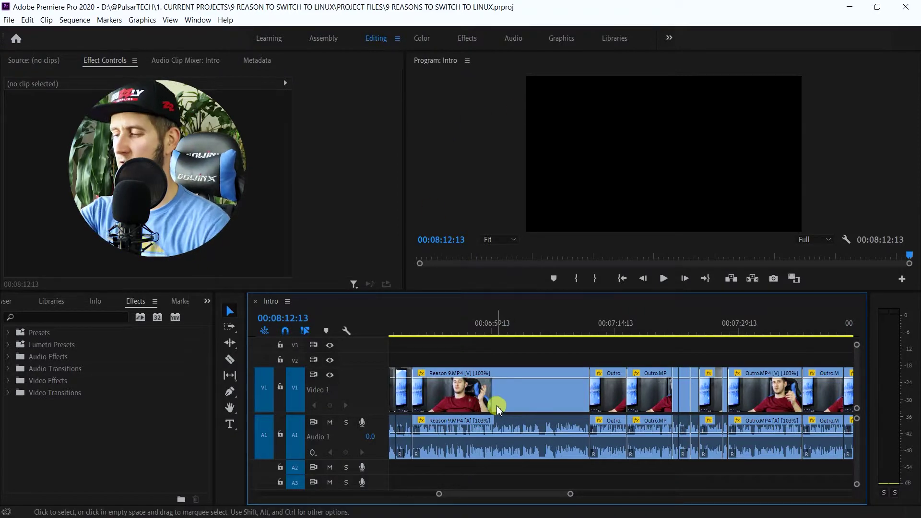
- Zoom the timeline in on the Reason 7 clips at 00:04:42:14 and widen the Project panel
{"action": "key", "text": "minus"}
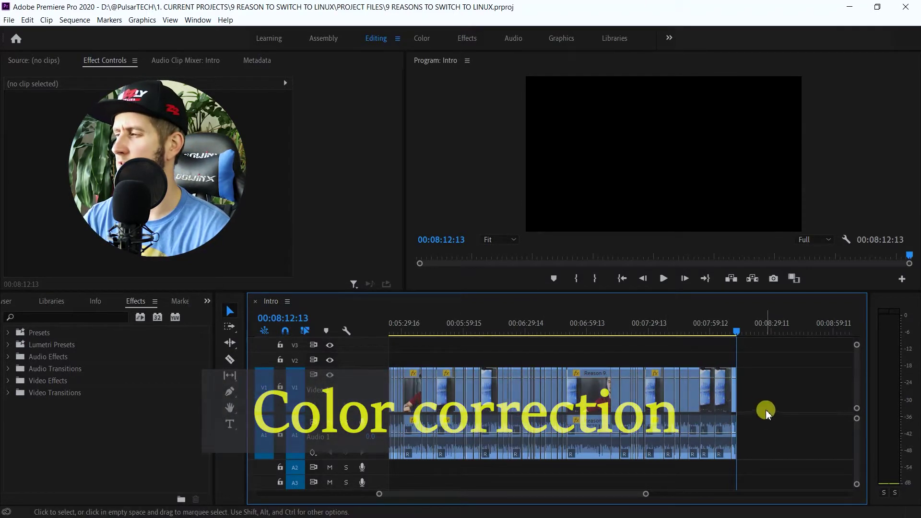
{"action": "key", "text": "equal"}
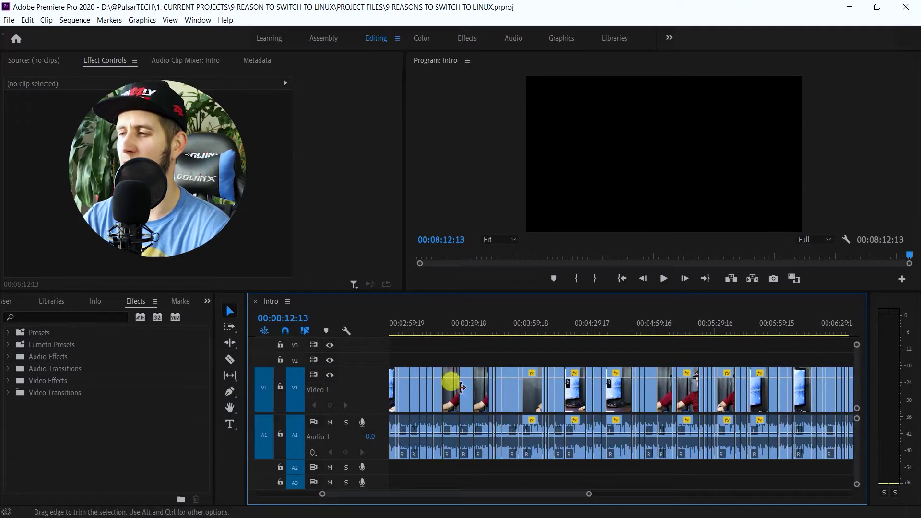
{"action": "key", "text": "equal"}
{"action": "key", "text": "equal"}
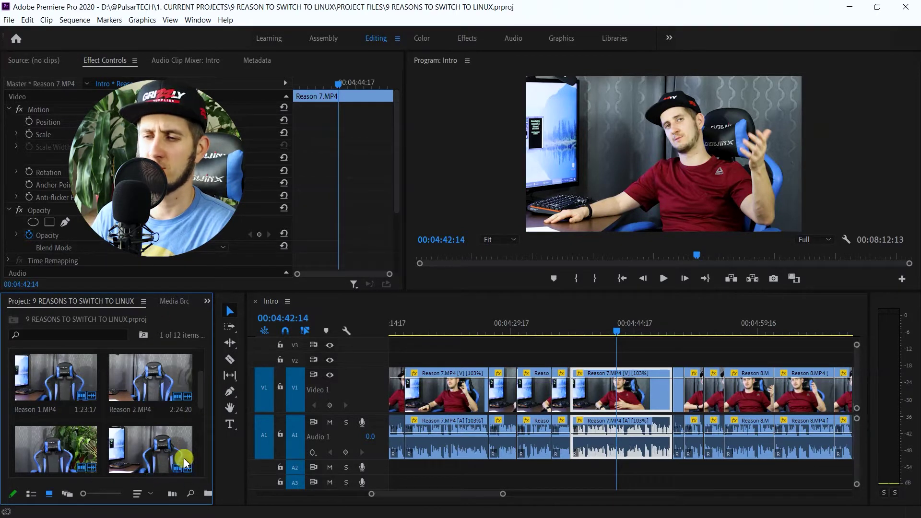
{"action": "left_click_drag", "start_coordinate": [213, 411], "coordinate": [262, 423]}
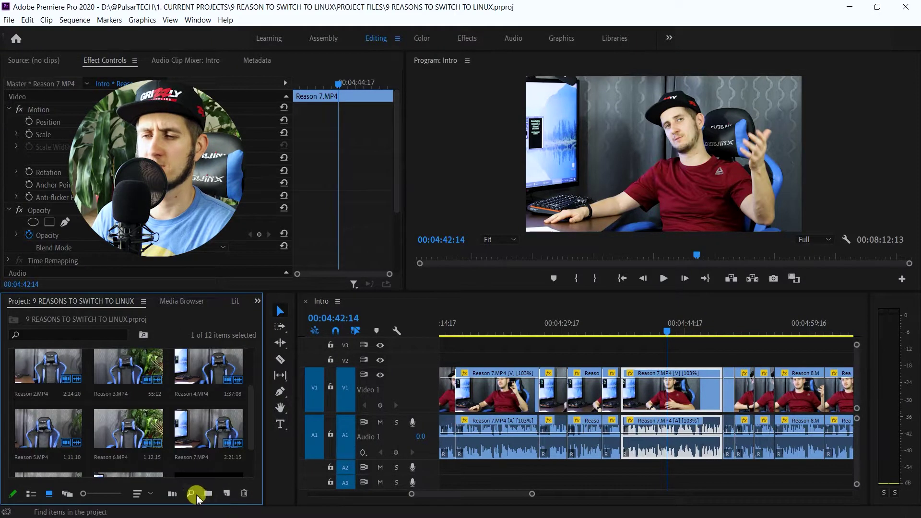
- Create a 3840x2160, 23.976 fps Adjustment Layer in the Project bin with default settings
{"action": "left_click", "coordinate": [226, 494]}
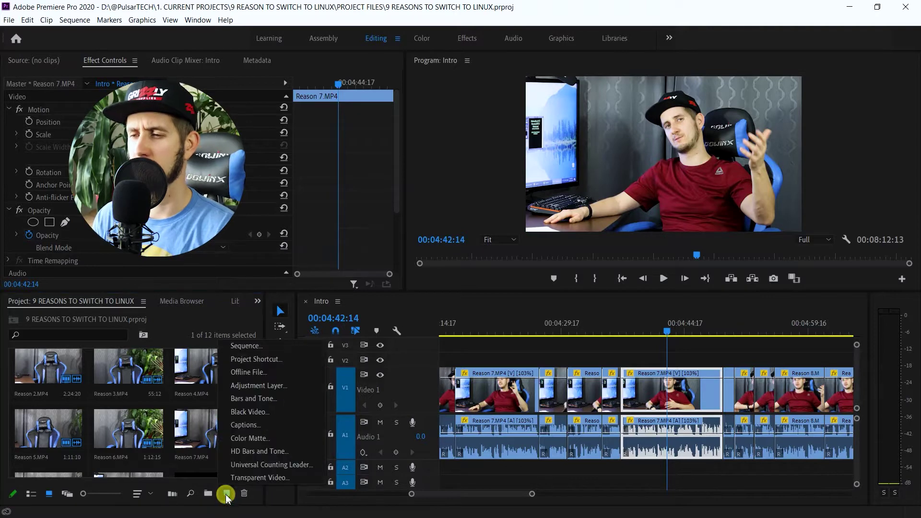
{"action": "left_click", "coordinate": [242, 386]}
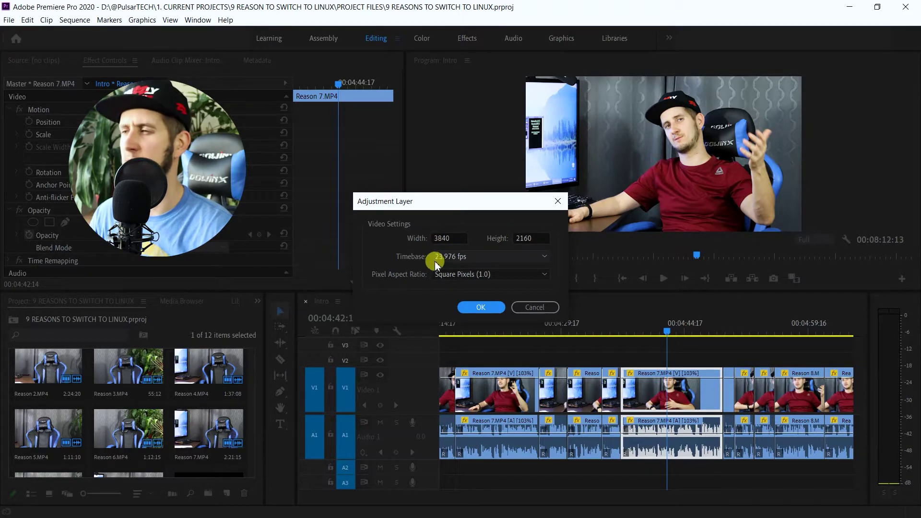
{"action": "left_click", "coordinate": [479, 307]}
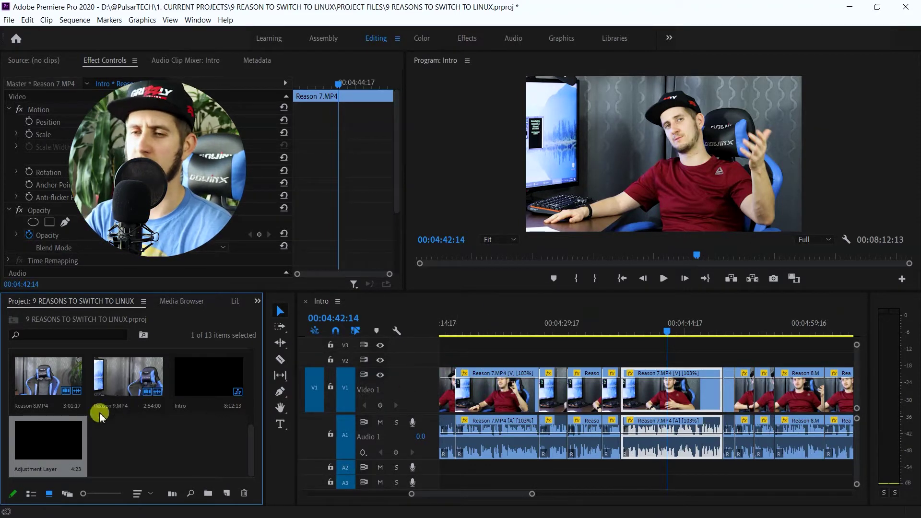
- Drop the Adjustment Layer onto V2, trim it from sequence start to end, and select it
{"action": "left_click_drag", "start_coordinate": [44, 440], "coordinate": [531, 359]}
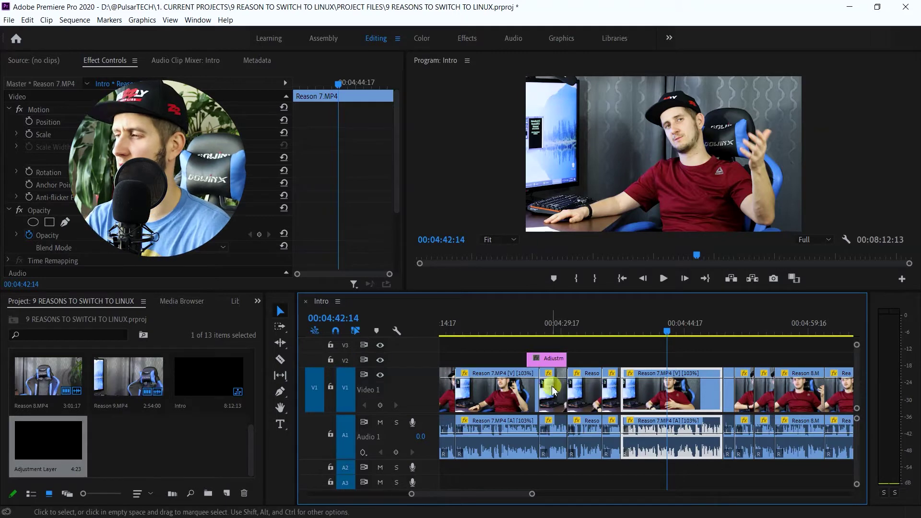
{"action": "key", "text": "minus"}
{"action": "key", "text": "minus"}
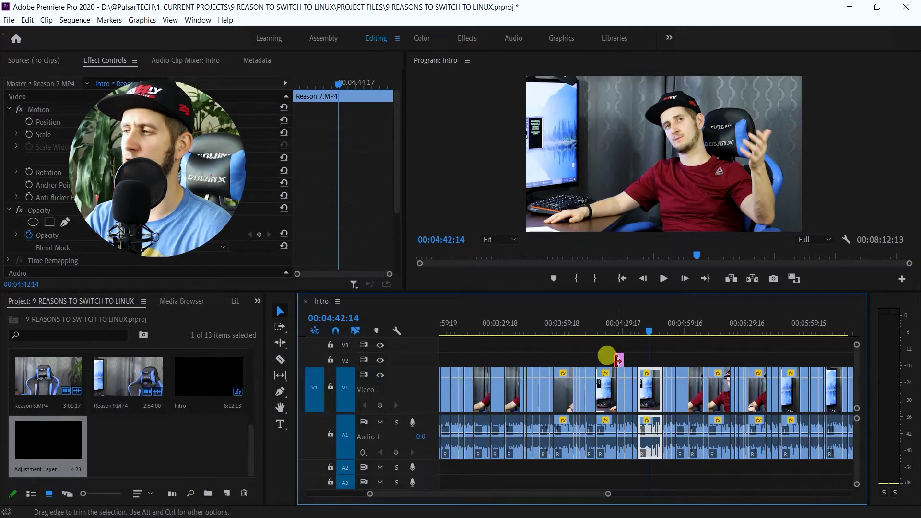
{"action": "left_click_drag", "start_coordinate": [619, 360], "coordinate": [424, 365]}
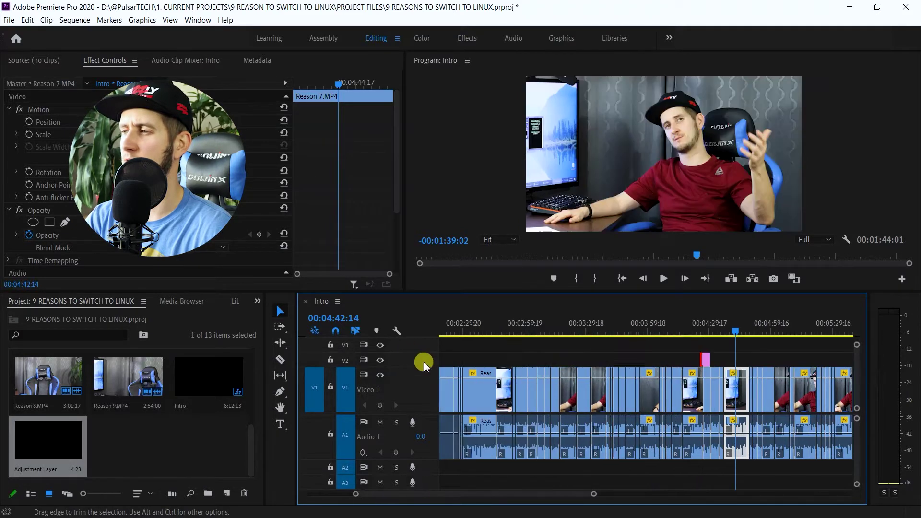
{"action": "key", "text": "minus"}
{"action": "key", "text": "minus"}
{"action": "key", "text": "minus"}
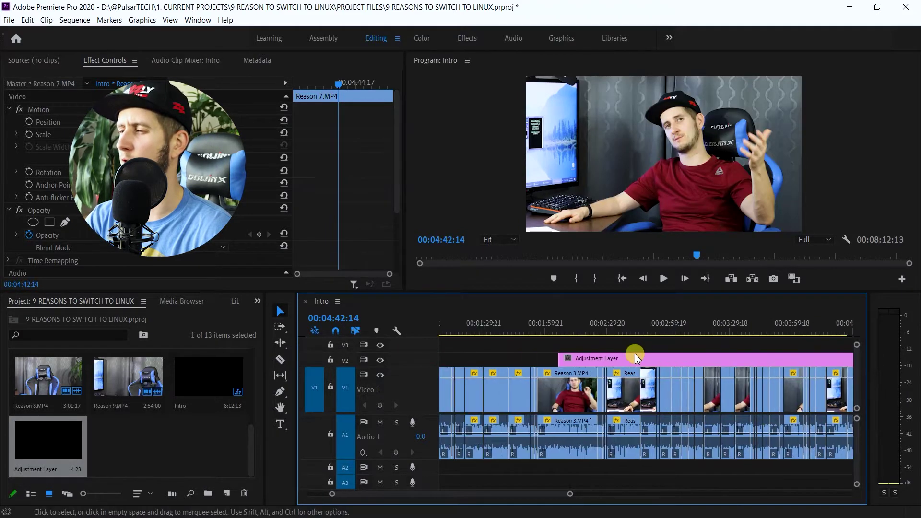
{"action": "key", "text": "minus"}
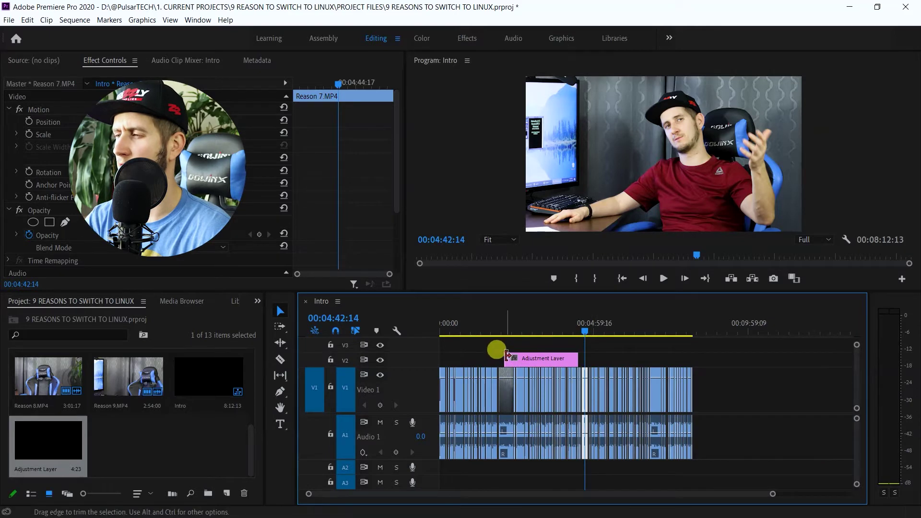
{"action": "left_click_drag", "start_coordinate": [504, 356], "coordinate": [410, 355]}
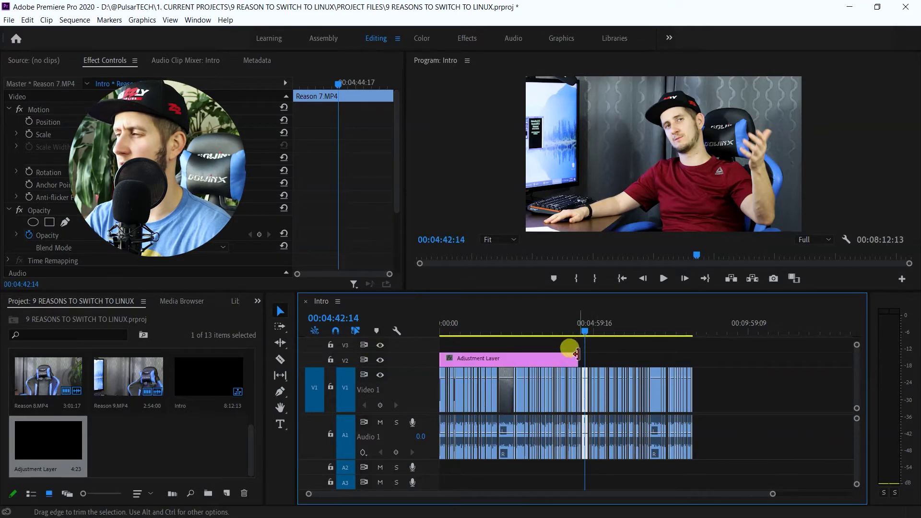
{"action": "left_click_drag", "start_coordinate": [582, 356], "coordinate": [677, 357]}
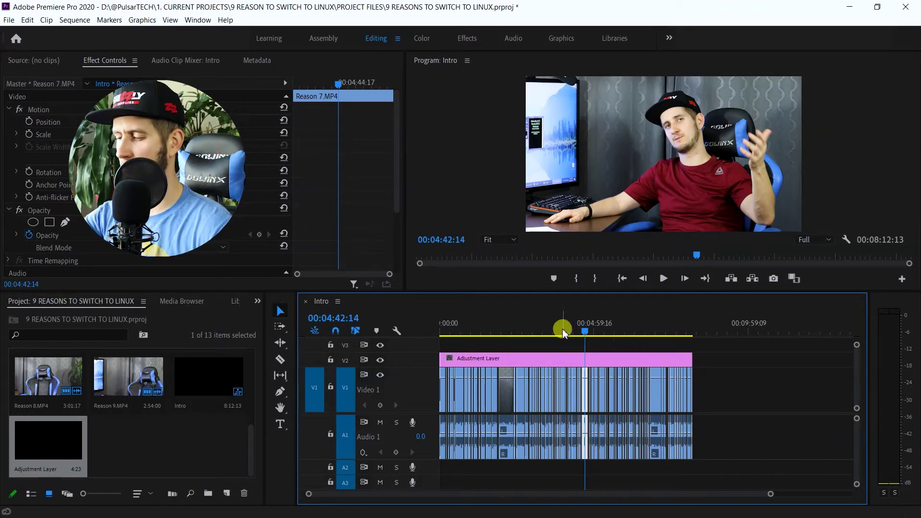
{"action": "scroll", "coordinate": [544, 333], "scroll_direction": "up", "scroll_amount": 2}
{"action": "scroll", "coordinate": [543, 333], "scroll_direction": "up", "scroll_amount": 5}
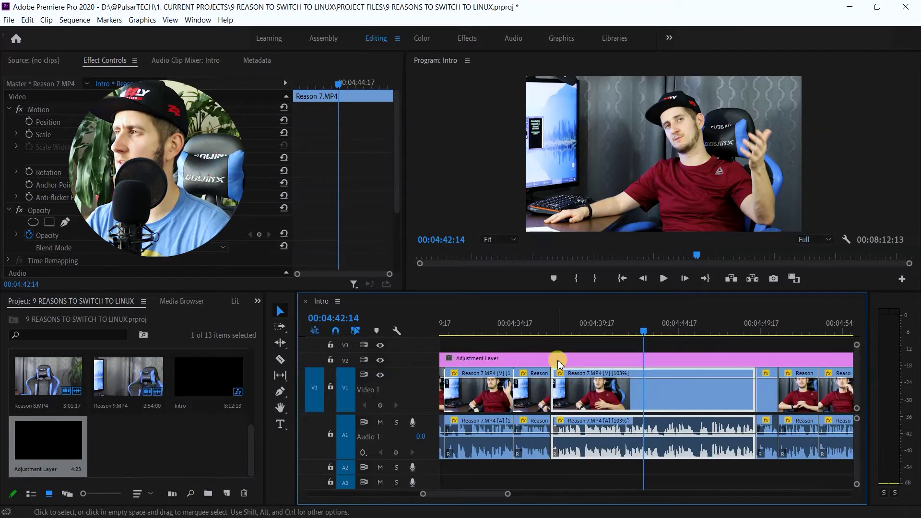
{"action": "scroll", "coordinate": [566, 456], "scroll_direction": "up", "scroll_amount": 1}
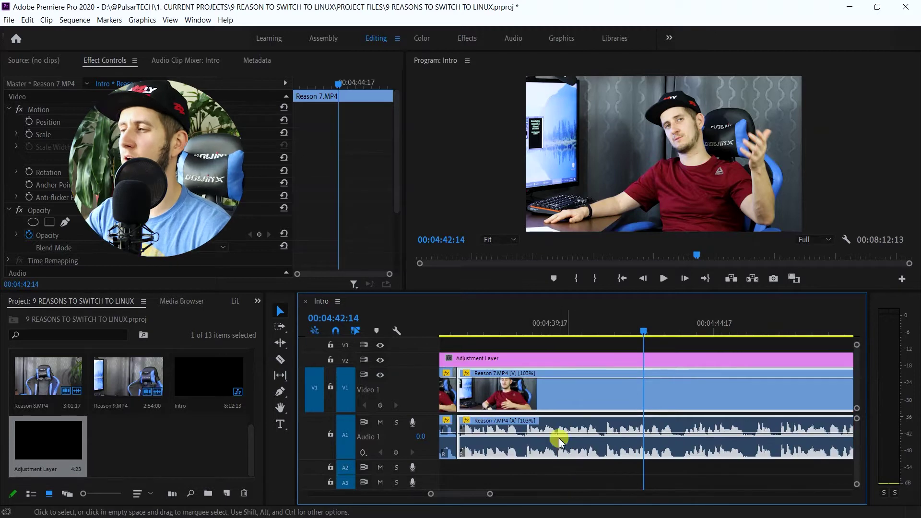
{"action": "left_click", "coordinate": [594, 364]}
- Switch to the Color workspace with the Adjustment Layer on V2 active
{"action": "left_click", "coordinate": [423, 38]}
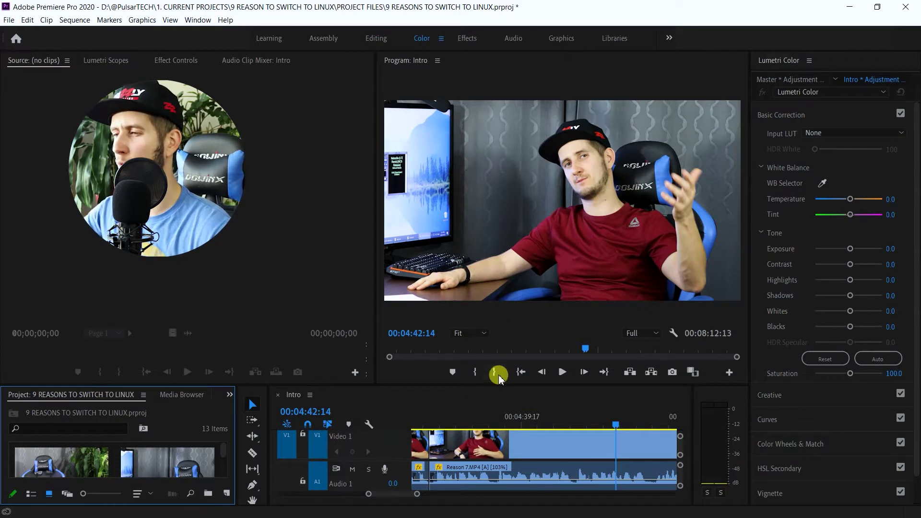
{"action": "left_click", "coordinate": [478, 381]}
{"action": "double_click", "coordinate": [380, 456]}
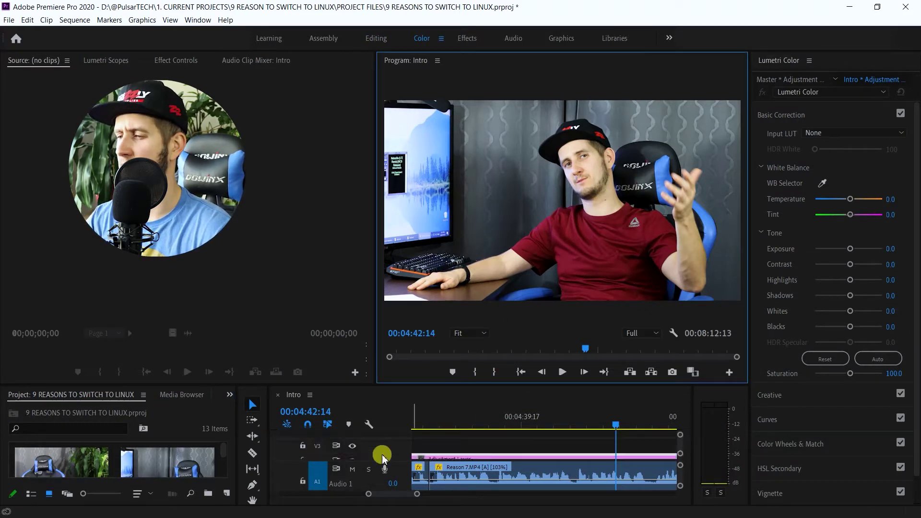
{"action": "scroll", "coordinate": [381, 456], "scroll_direction": "up", "scroll_amount": 2}
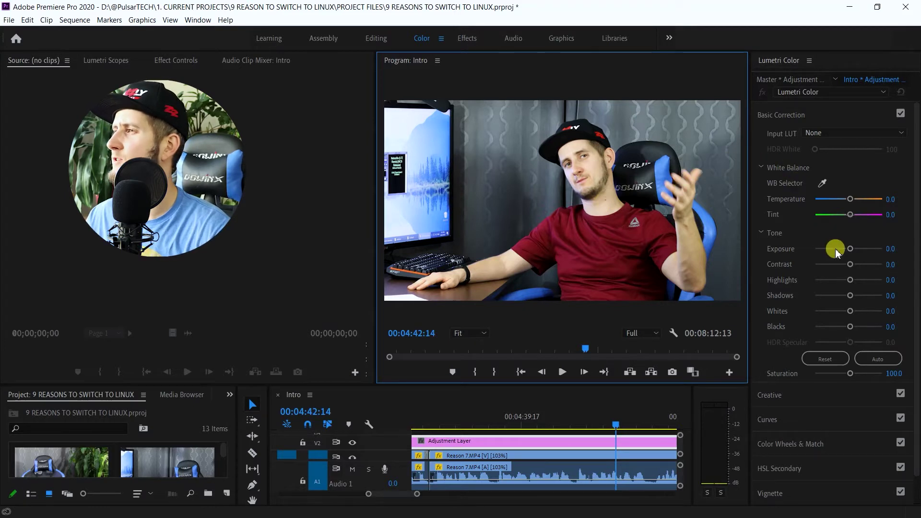
- Set Lumetri Temperature 31, Contrast 39.8, Highlights 9.7, Shadows -11.5 and Blacks 39.8
{"action": "mouse_move", "coordinate": [850, 199]}
{"action": "left_mouse_down"}
{"action": "mouse_move", "coordinate": [858, 194]}
{"action": "mouse_move", "coordinate": [833, 205]}
{"action": "mouse_move", "coordinate": [858, 199]}
{"action": "left_mouse_up"}
{"action": "left_click_drag", "start_coordinate": [850, 264], "coordinate": [854, 286]}
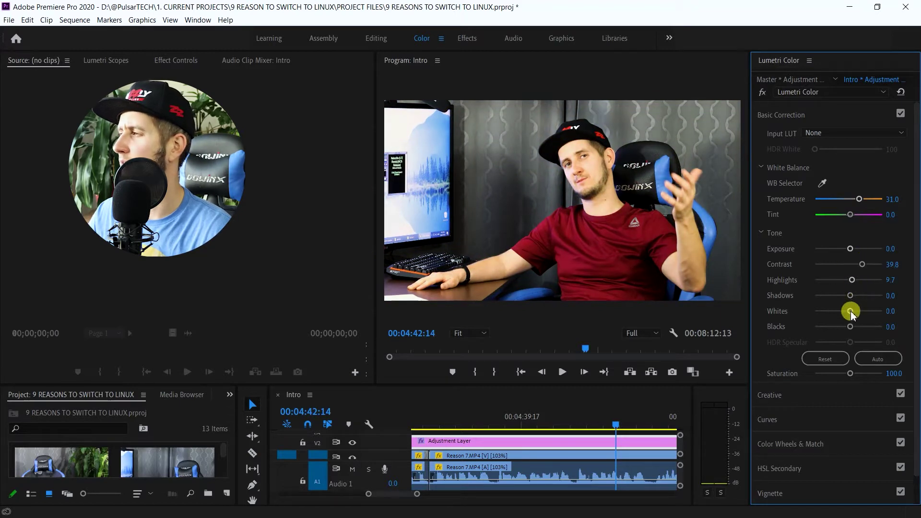
{"action": "left_click_drag", "start_coordinate": [851, 327], "coordinate": [862, 327]}
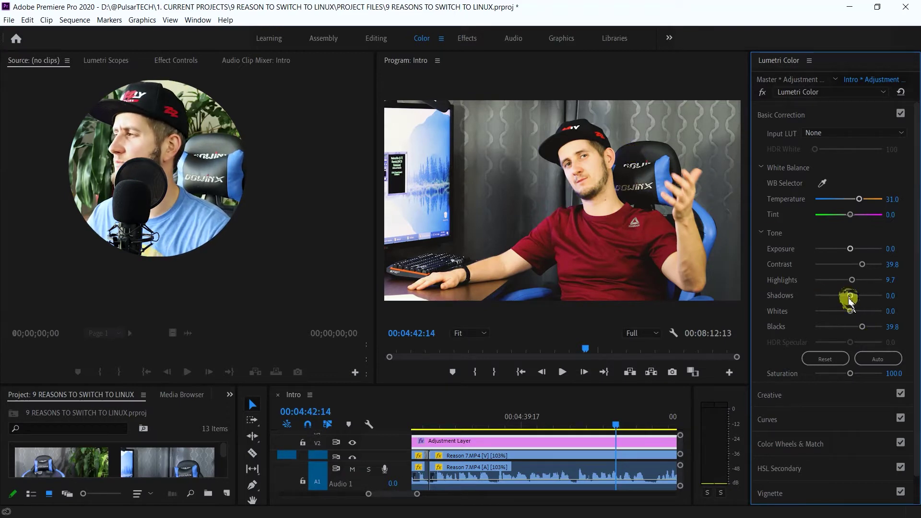
{"action": "mouse_move", "coordinate": [849, 300]}
{"action": "left_mouse_down"}
{"action": "mouse_move", "coordinate": [863, 295]}
{"action": "mouse_move", "coordinate": [844, 293]}
{"action": "left_mouse_up"}
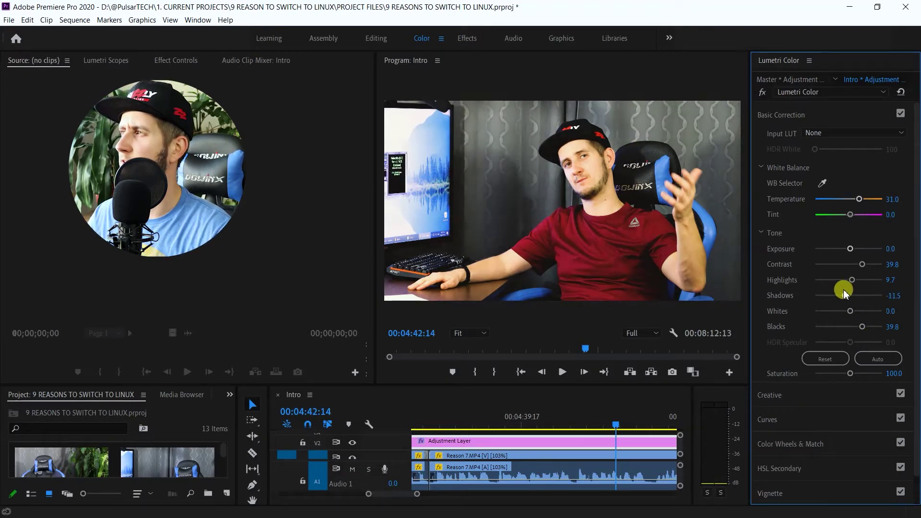
- Toggle the Lumetri effect bypass to compare the footage before and after grading
{"action": "left_click", "coordinate": [759, 92]}
{"action": "left_click", "coordinate": [759, 92]}
{"action": "left_click", "coordinate": [759, 92]}
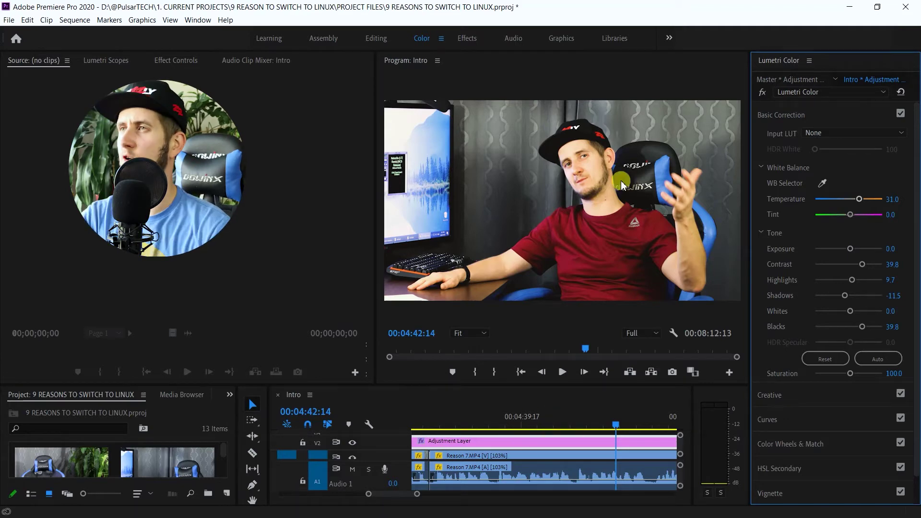
- In the Editing workspace, scrub the graded clips, parking the playhead at 00:04:25:09
{"action": "left_click", "coordinate": [376, 38]}
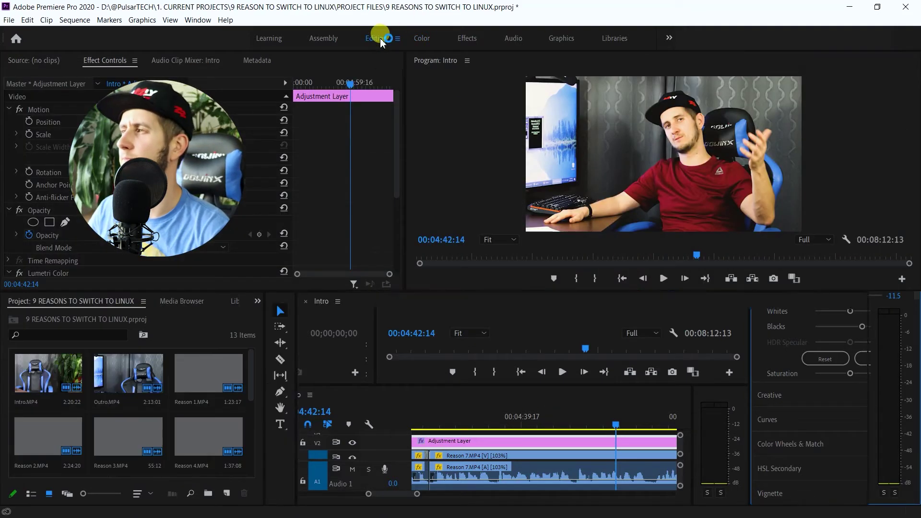
{"action": "left_click", "coordinate": [536, 330]}
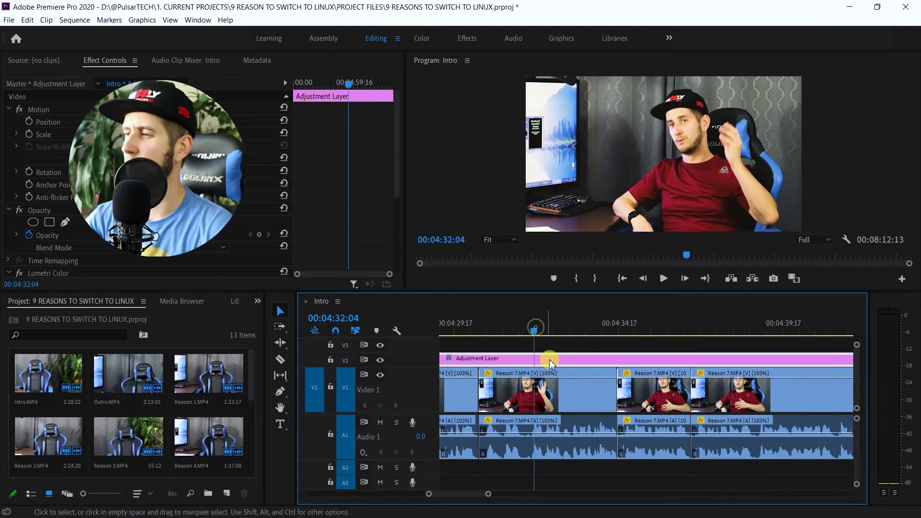
{"action": "left_click", "coordinate": [647, 327]}
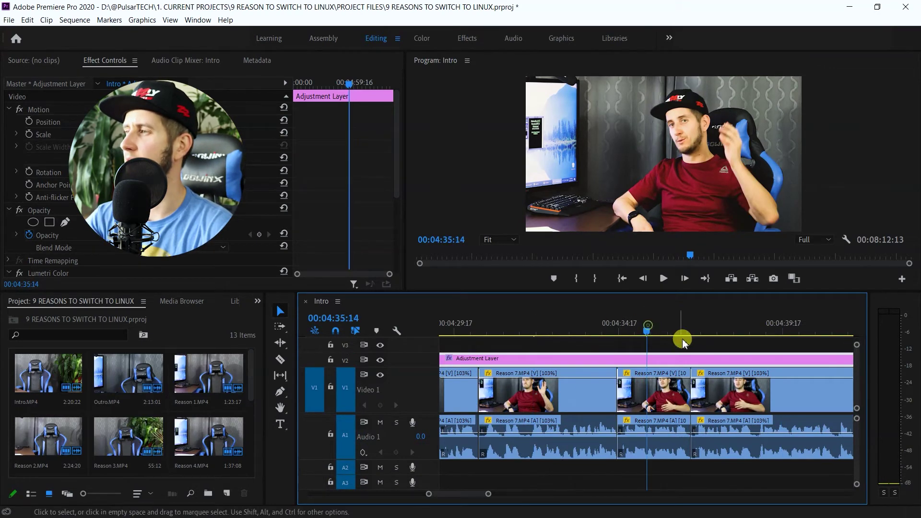
{"action": "left_click", "coordinate": [726, 324]}
{"action": "left_click", "coordinate": [501, 326]}
{"action": "scroll", "coordinate": [502, 334], "scroll_direction": "up", "scroll_amount": 2}
{"action": "scroll", "coordinate": [498, 332], "scroll_direction": "up", "scroll_amount": 3}
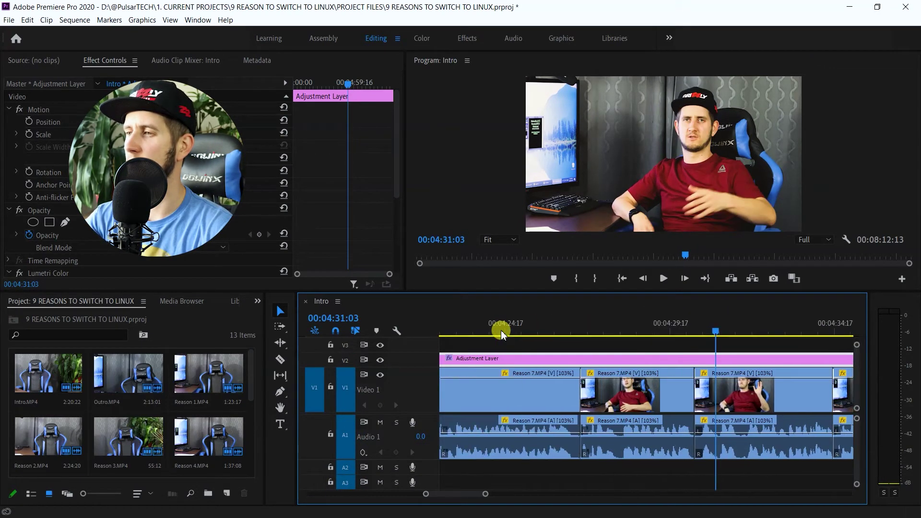
{"action": "left_click", "coordinate": [508, 325]}
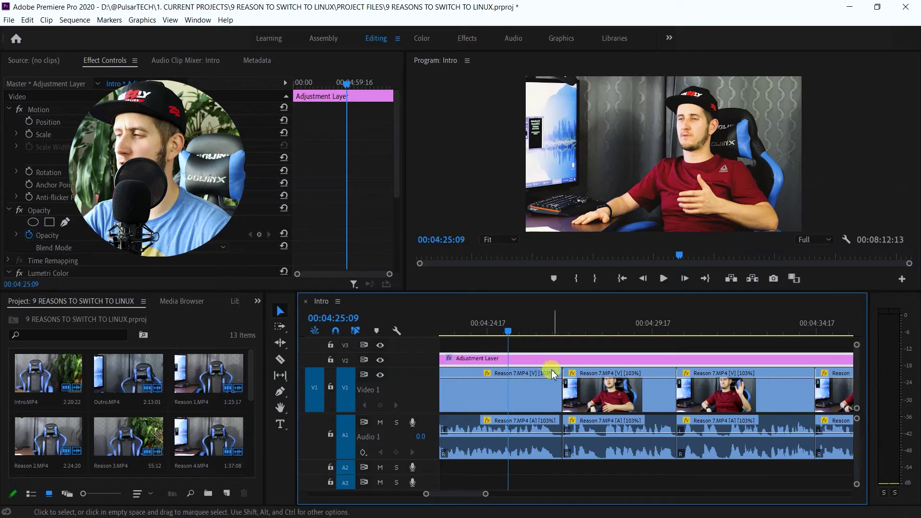
- Delete the Adjustment Layer from V2 and check the ungraded footage at 00:04:28:18
{"action": "key", "text": "Delete"}
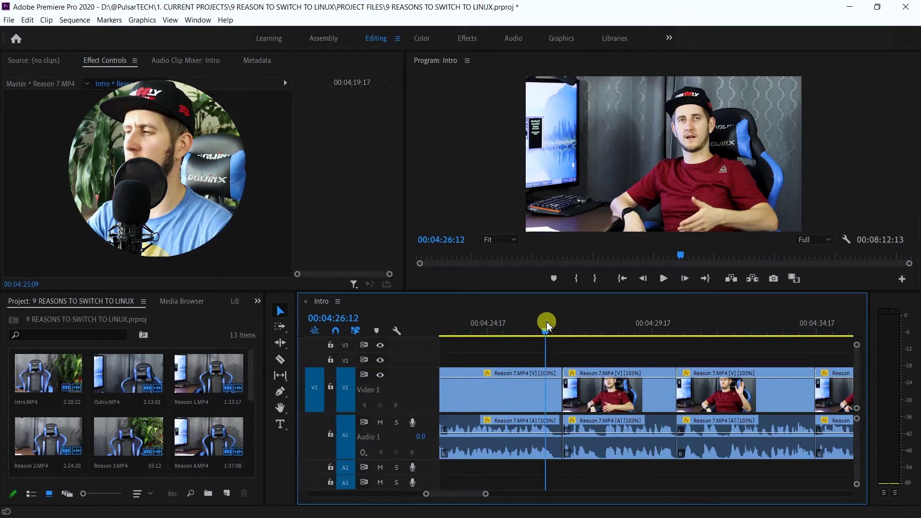
{"action": "left_click", "coordinate": [547, 321]}
{"action": "left_click", "coordinate": [620, 330]}
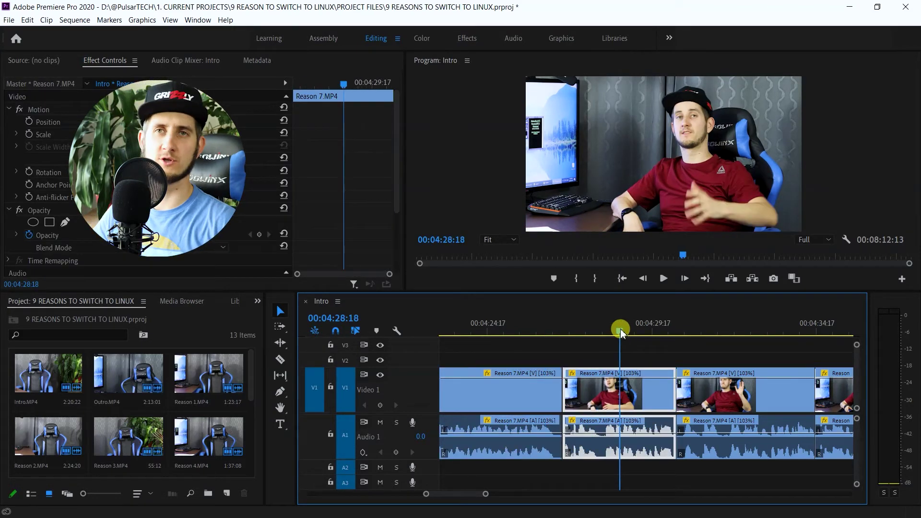